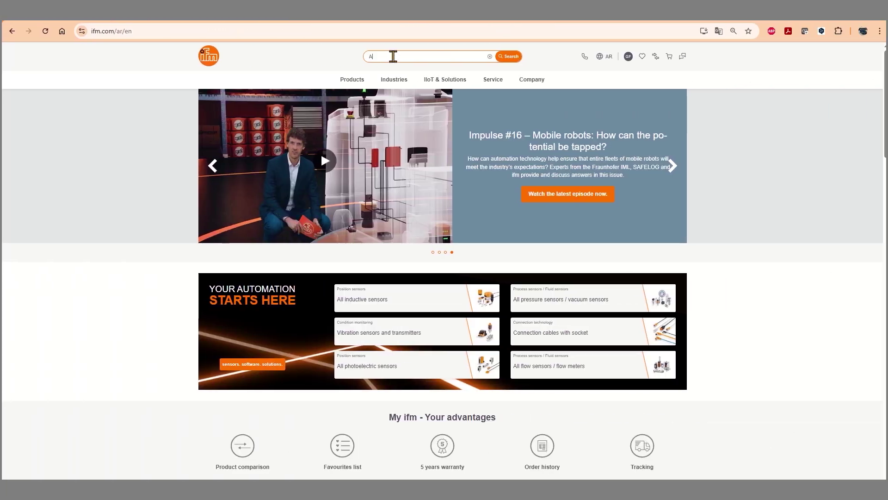
# Step: Look up the AL1120 on the ifm site and view its connector wiring pinouts
pyautogui.write('1120')
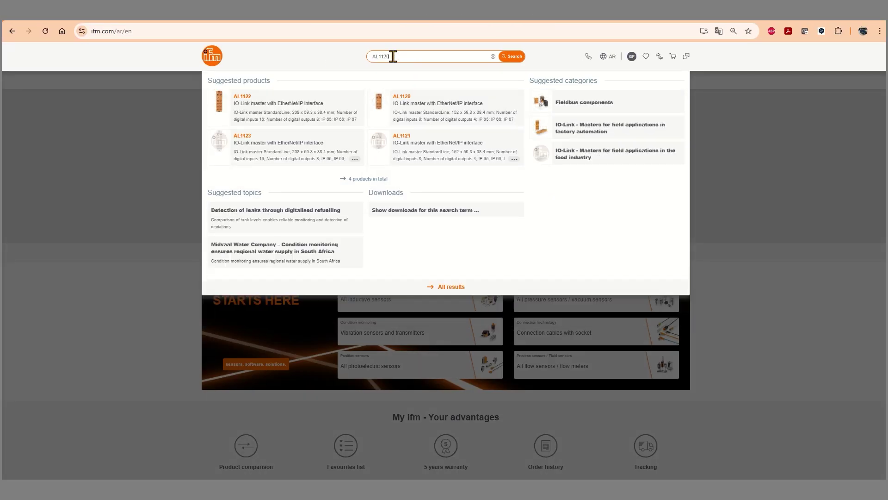
pyautogui.click(264, 108)
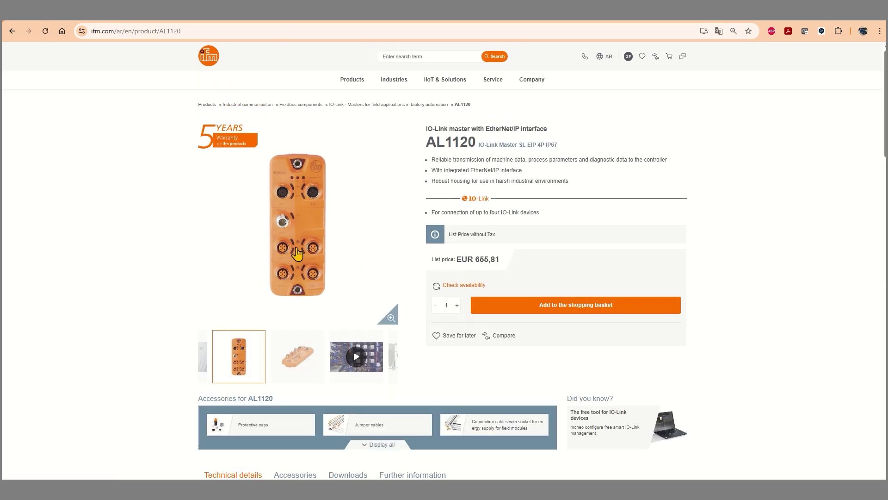
pyautogui.scroll(-4, 532, 393)
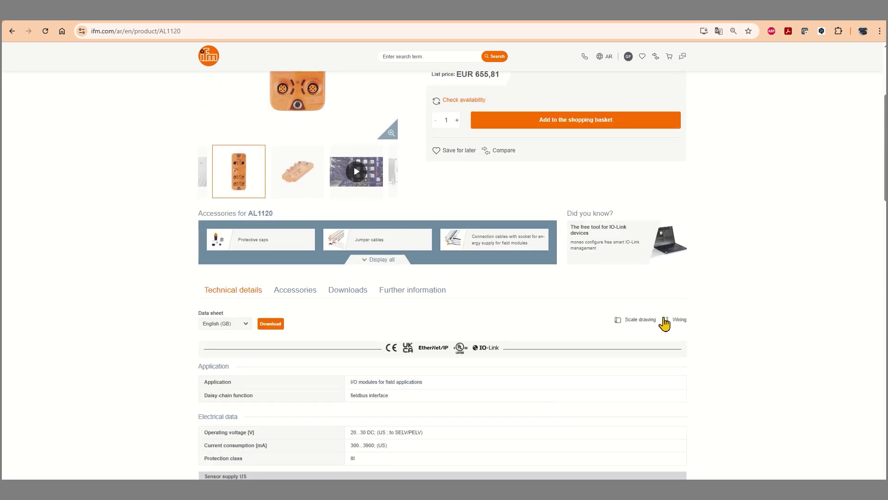
pyautogui.click(676, 320)
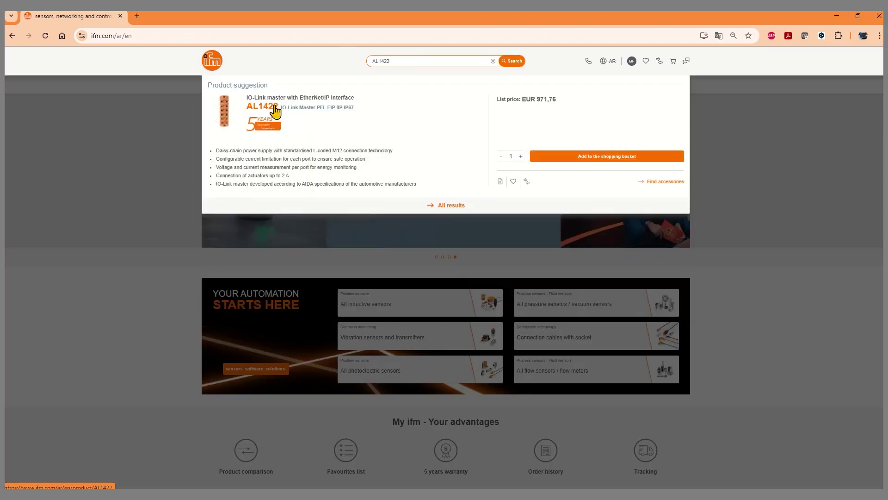
# Step: Open the AL1422 product page and view its Class B X1–X4 and Class A X5–X8 port wiring
pyautogui.click(275, 108)
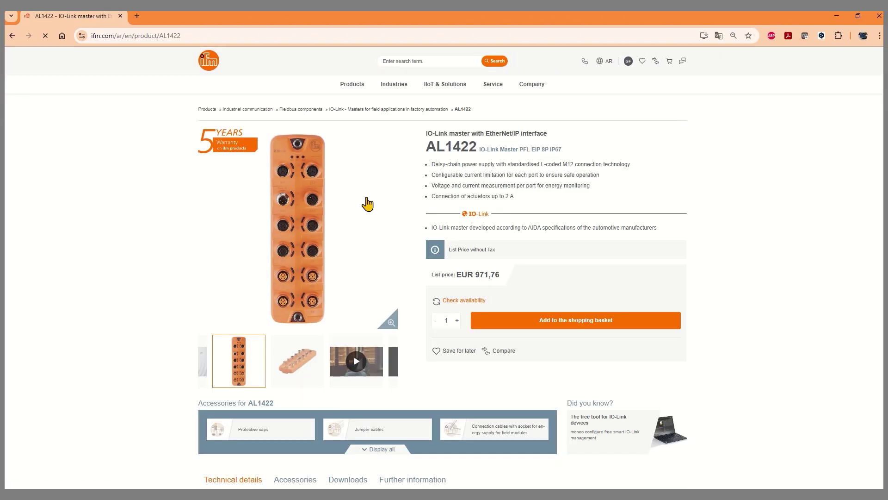
pyautogui.scroll(-2, 680, 407)
pyautogui.scroll(-3, 680, 407)
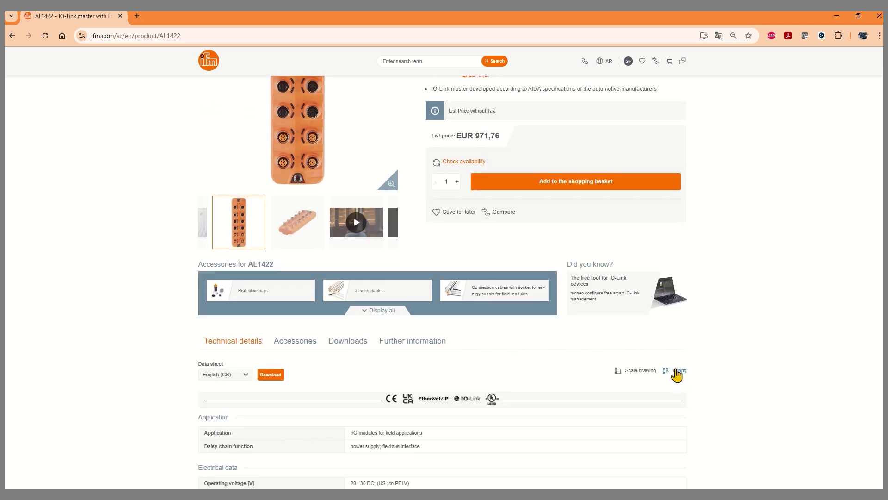
pyautogui.click(677, 371)
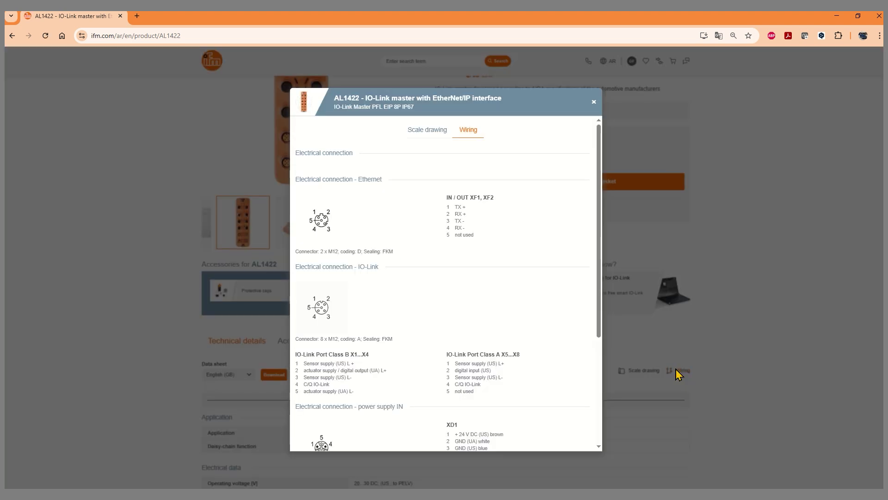
pyautogui.scroll(-2, 518, 322)
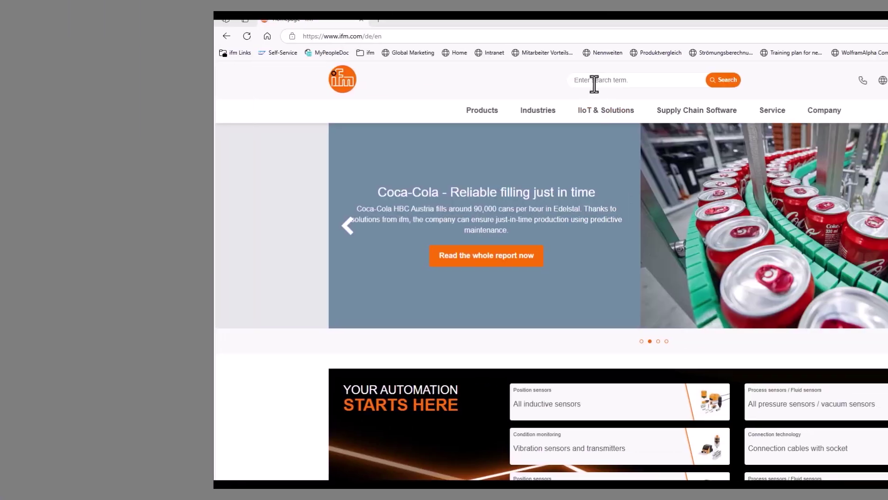
# Step: Open the English AL1120 operating instructions PDF from the product page's downloads
pyautogui.click(381, 80)
pyautogui.write('AL1120')
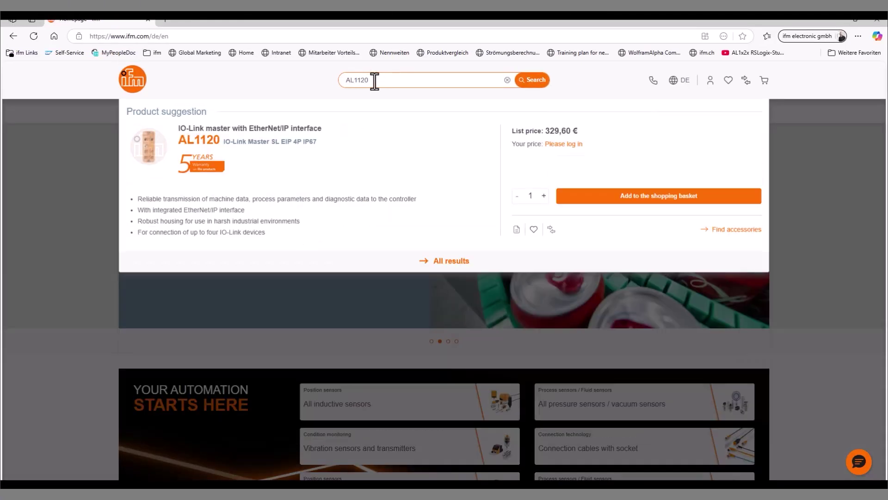
pyautogui.click(208, 147)
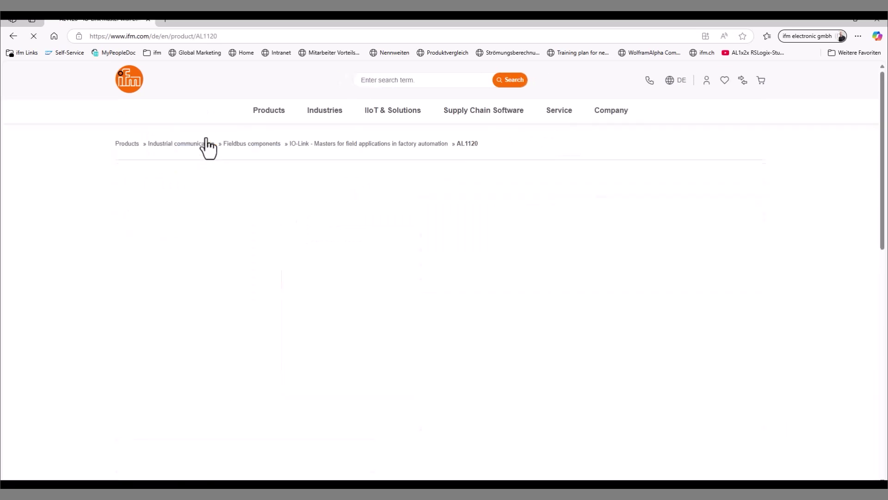
pyautogui.scroll(-5, 327, 199)
pyautogui.scroll(-2, 324, 217)
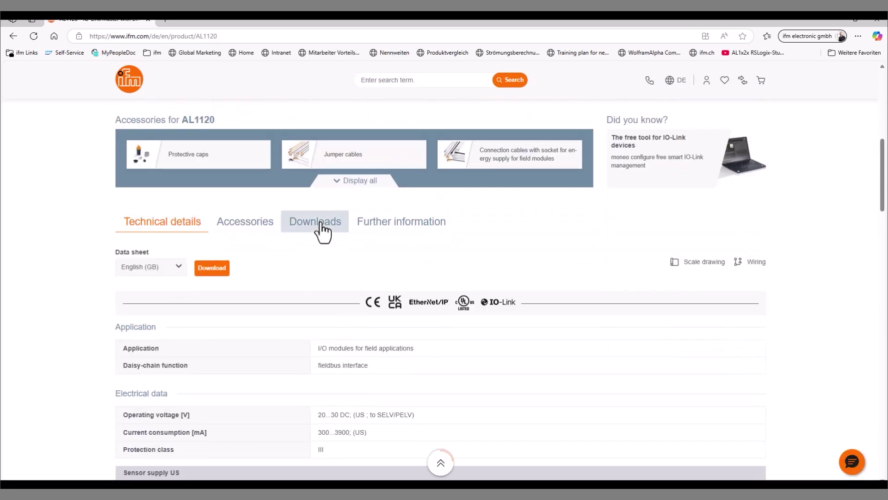
pyautogui.click(320, 227)
pyautogui.scroll(-3, 321, 230)
pyautogui.scroll(-10, 322, 230)
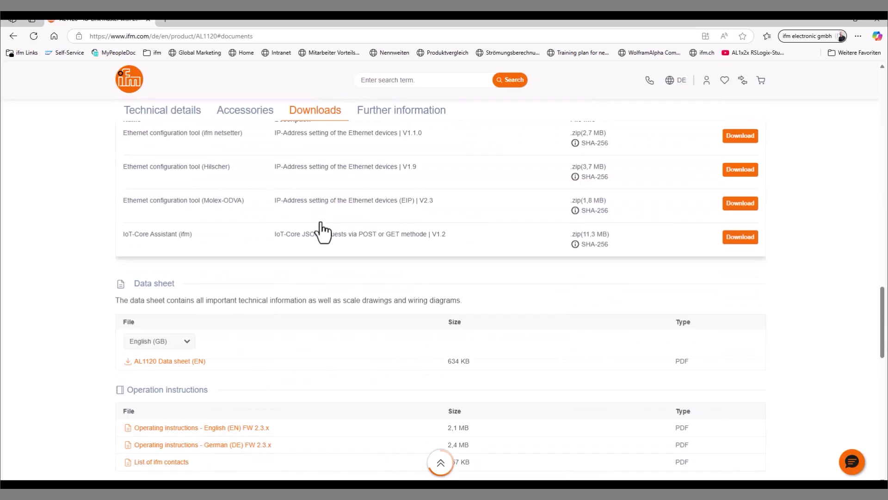
pyautogui.click(201, 363)
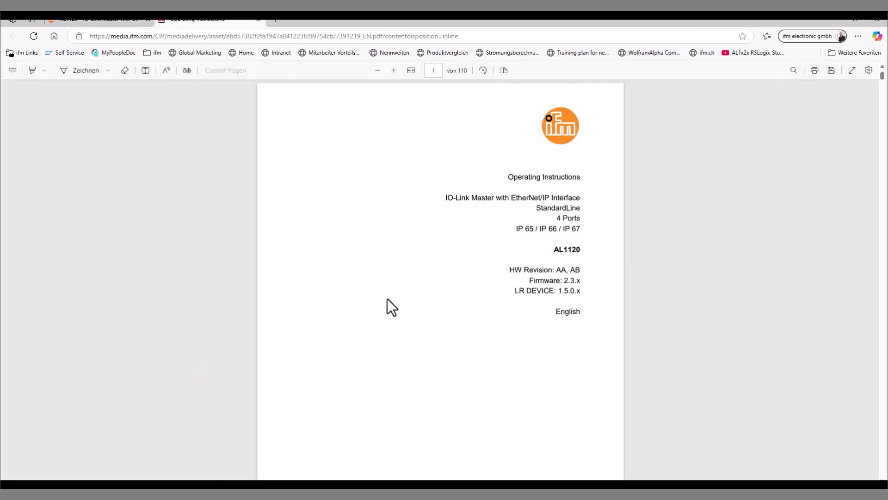
# Step: Search the AL1120 manual for 'pin 2' to reach the Input assembly (Instance 100) table
pyautogui.click(857, 38)
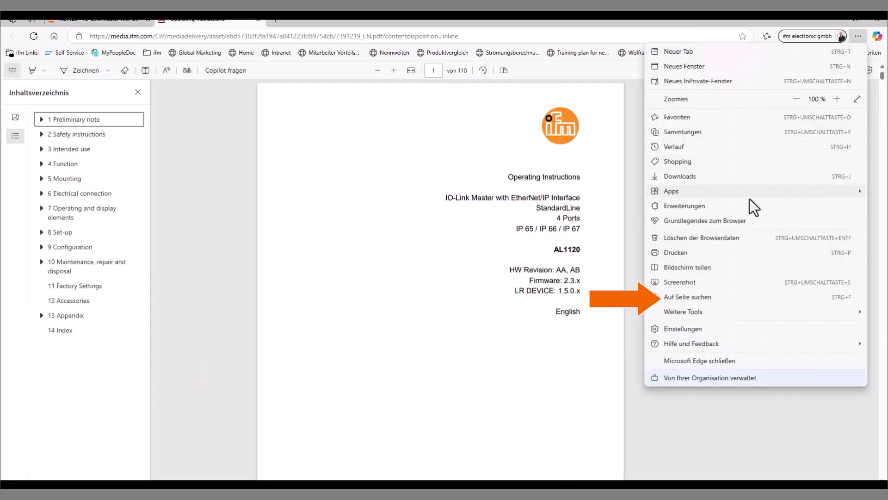
pyautogui.click(690, 292)
pyautogui.write('pin 2')
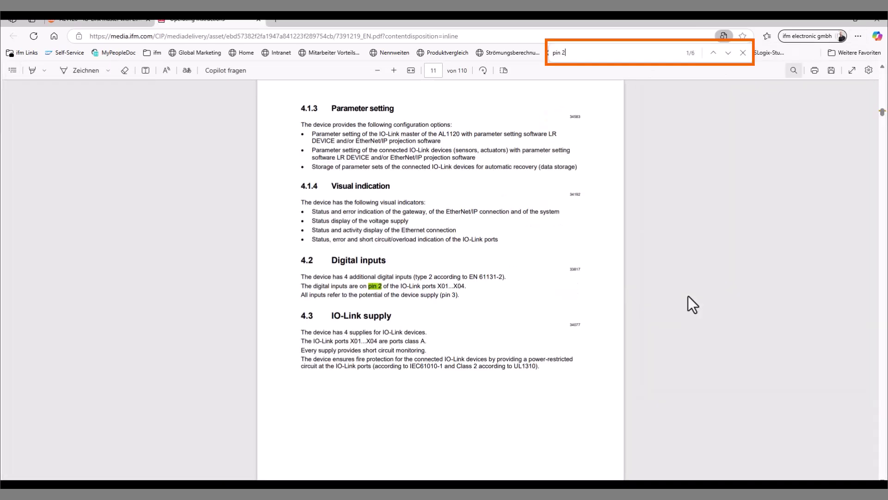
pyautogui.press('Return')
pyautogui.press('Return')
pyautogui.press('Return')
pyautogui.press('Return')
pyautogui.press('Return')
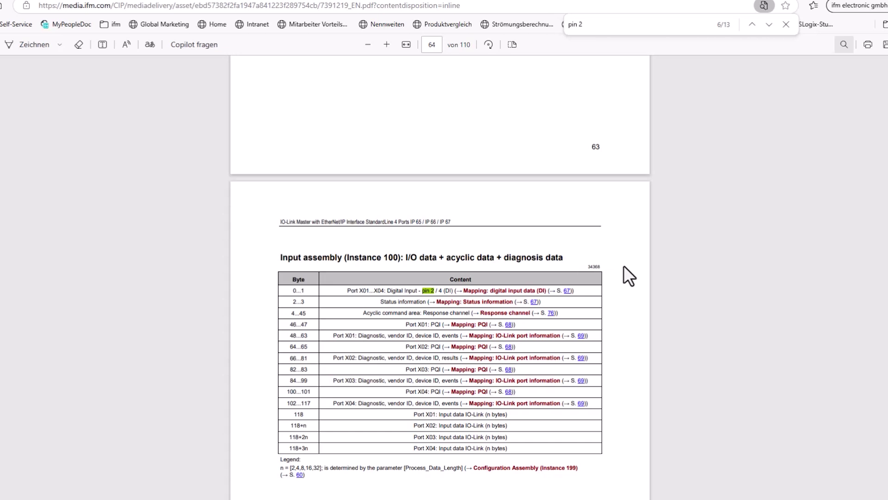
# Step: Scroll the AL1120 manual through Instance 100–102 tables to page 67's digital input mapping
pyautogui.scroll(10, 676, 271)
pyautogui.scroll(-1, 601, 264)
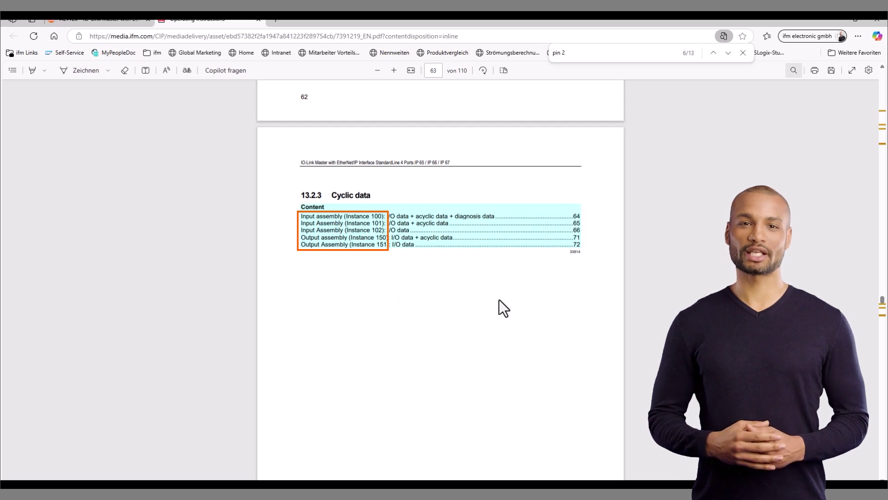
pyautogui.scroll(-10, 604, 327)
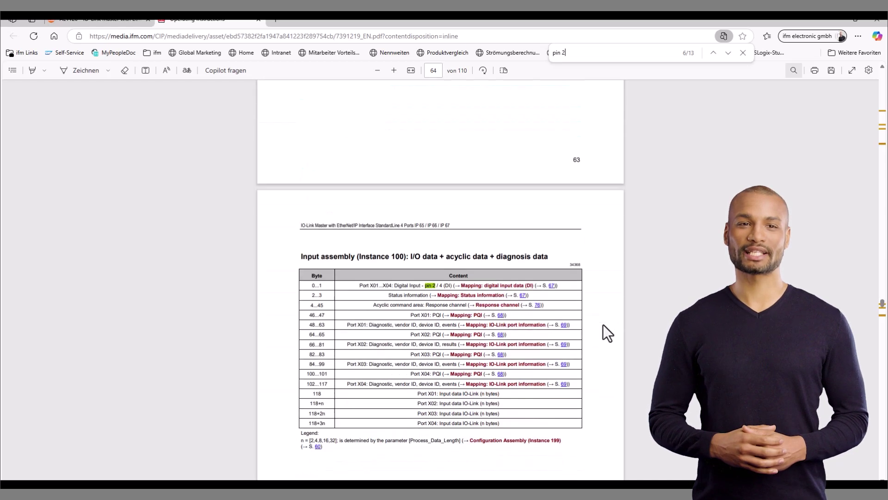
pyautogui.scroll(-3, 603, 324)
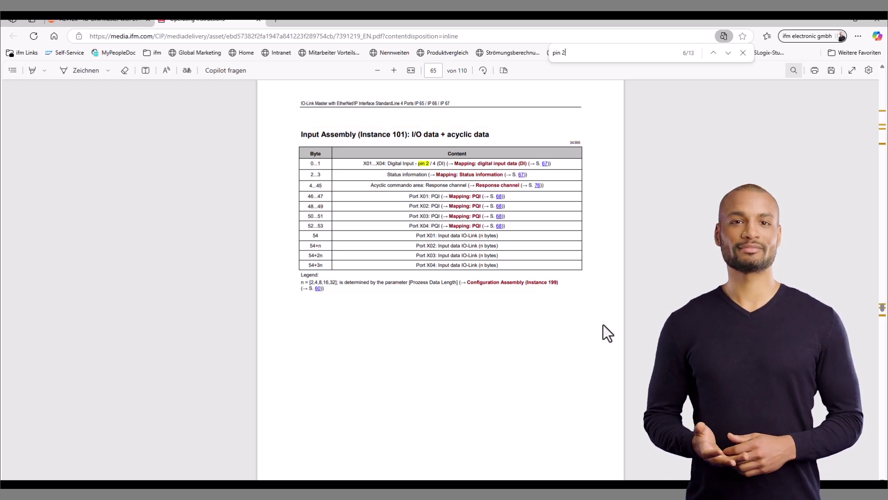
pyautogui.scroll(-10, 603, 324)
pyautogui.scroll(-1, 603, 323)
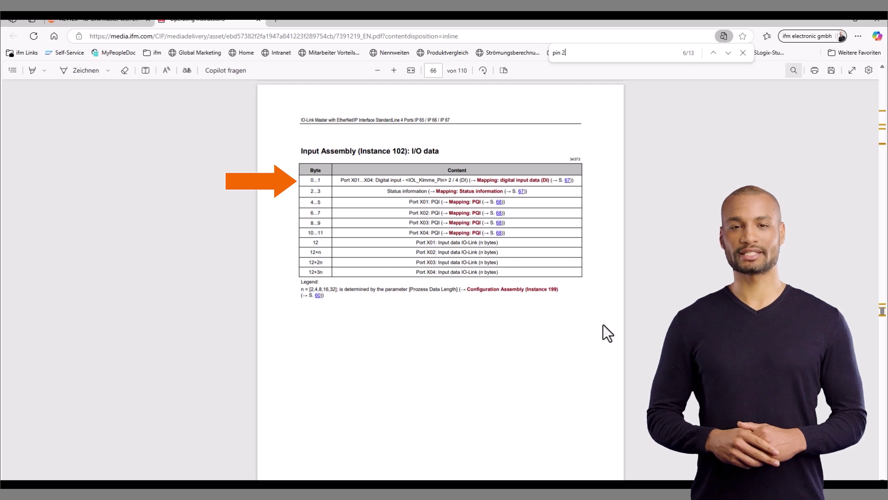
pyautogui.scroll(-10, 604, 324)
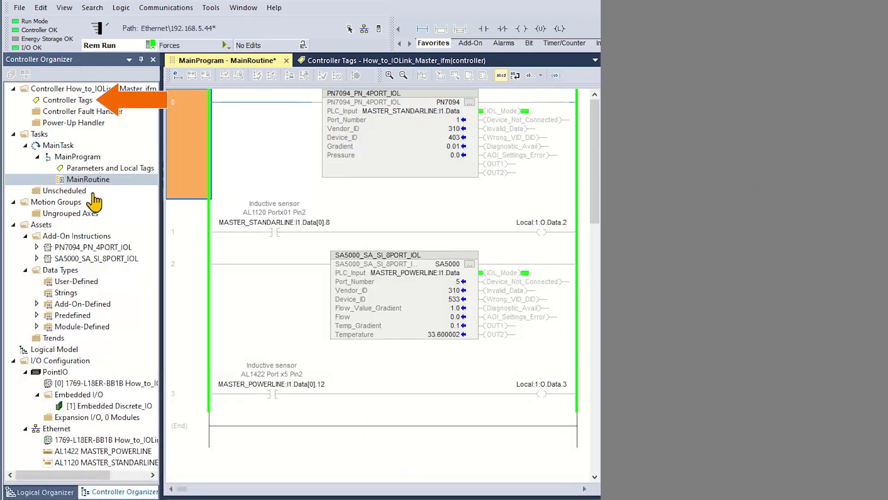
# Step: Monitor MASTER_STANDARDLINE:I1 in Controller Tags, expanding Data[0] to its bits and checking Data[0].8
pyautogui.click(75, 101)
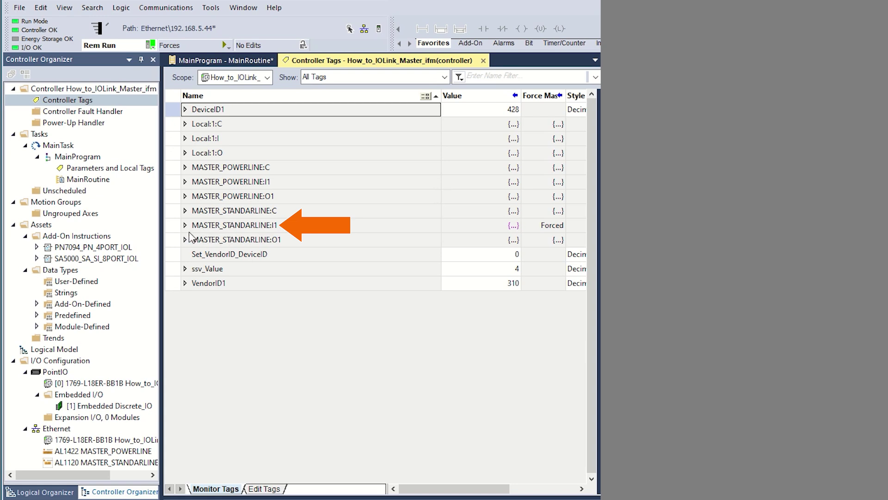
pyautogui.click(185, 225)
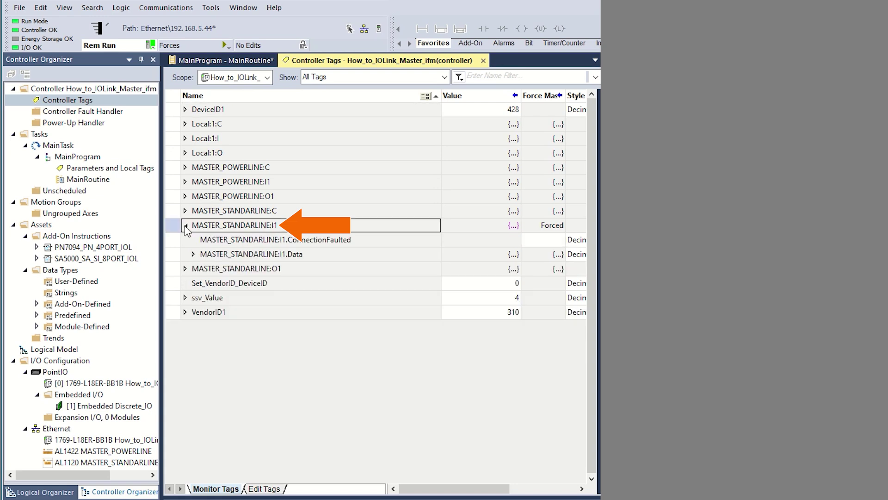
pyautogui.click(194, 254)
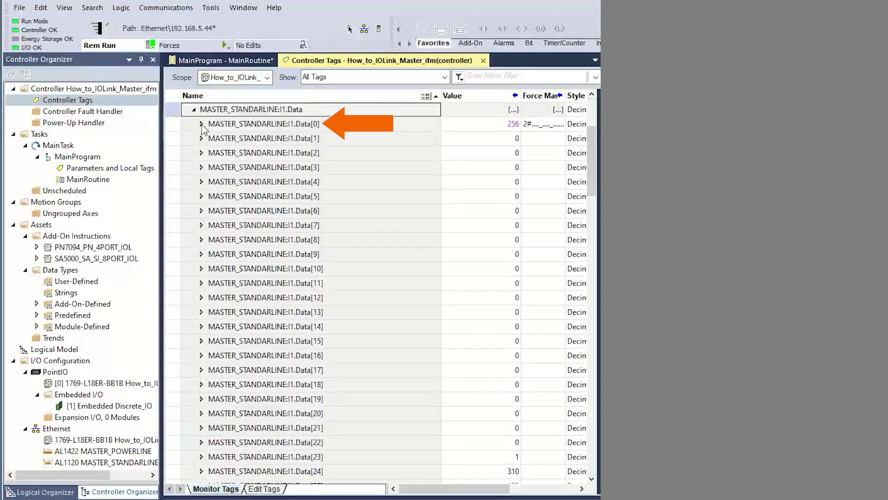
pyautogui.click(202, 124)
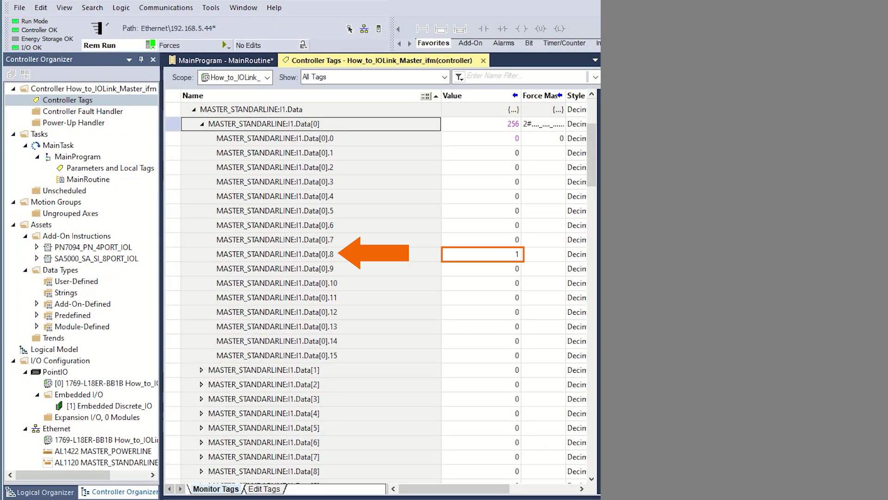
pyautogui.click(509, 254)
pyautogui.click(509, 254)
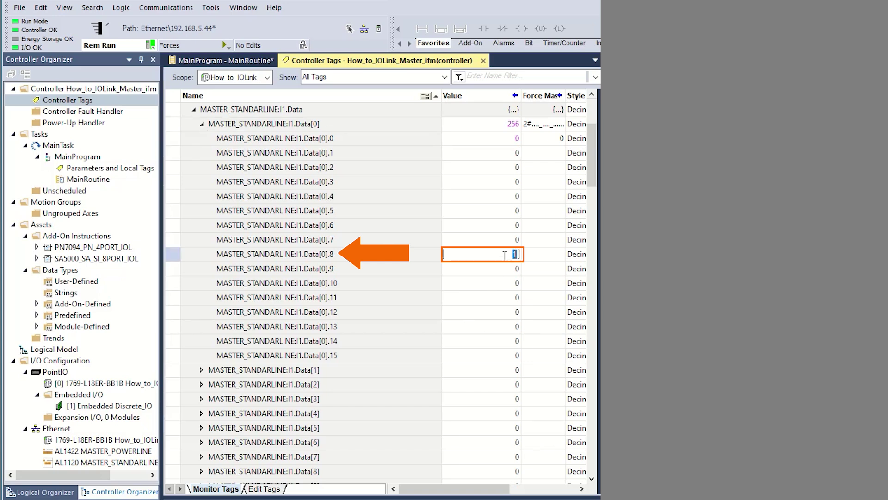
pyautogui.click(414, 259)
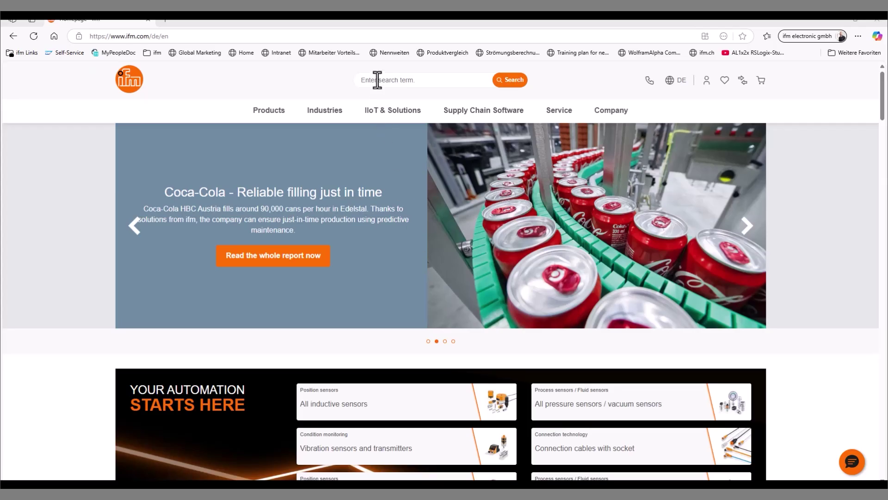
# Step: Search ifm.com for AL1422 and bring up its operating instructions PDF
pyautogui.click(378, 79)
pyautogui.write('AL1422')
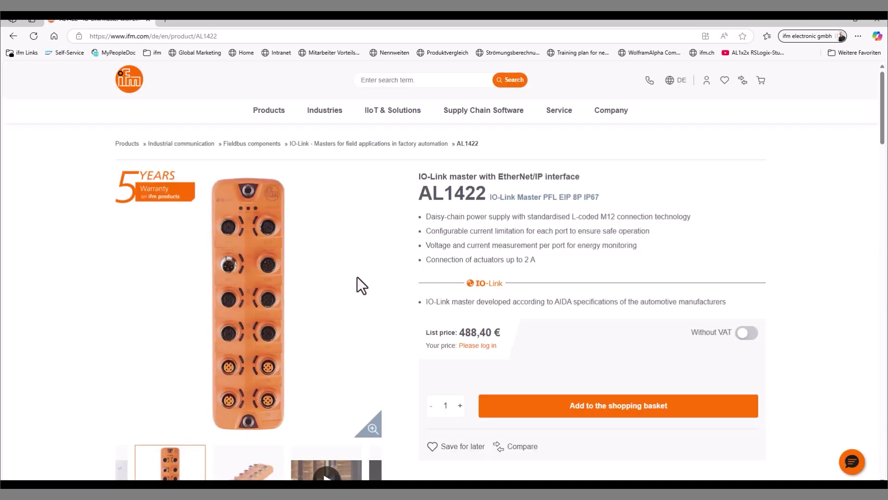
pyautogui.scroll(-6, 357, 279)
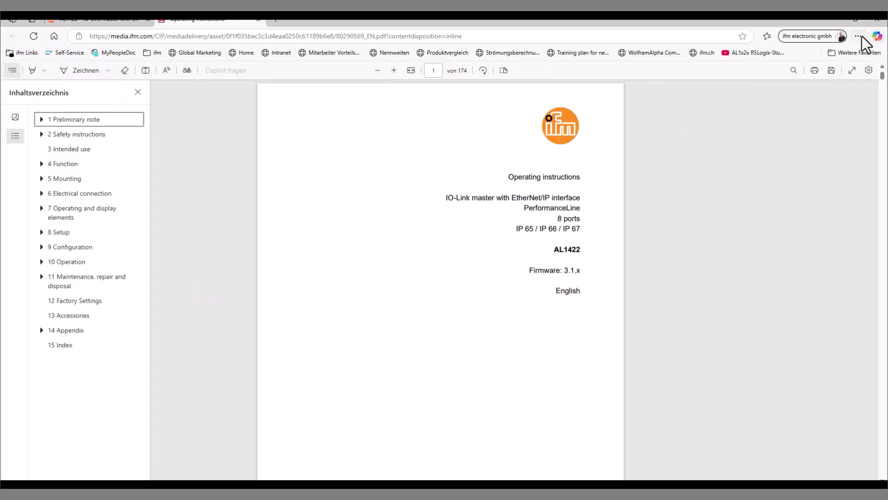
# Step: Find 'pin 2' in the AL1422 manual and scroll through its Input Assembly tables from page 103
pyautogui.click(858, 36)
pyautogui.click(703, 293)
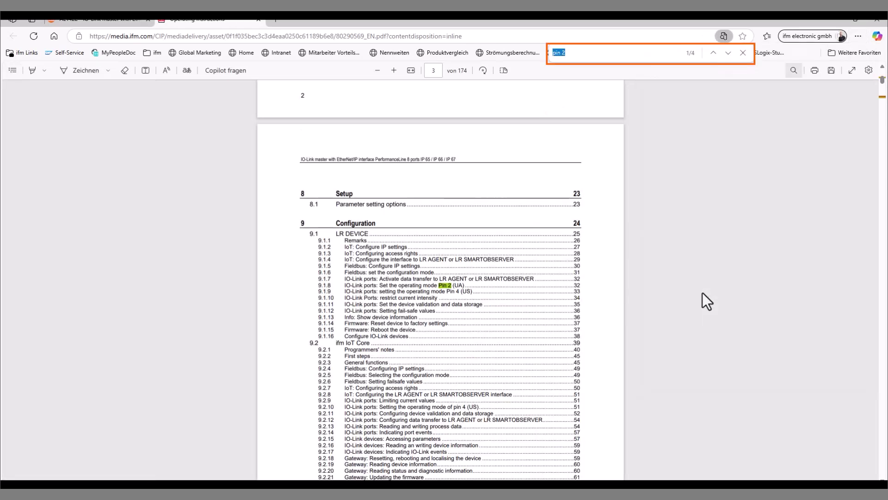
pyautogui.click(671, 55)
pyautogui.press('Return')
pyautogui.press('Return')
pyautogui.press('Return')
pyautogui.press('Return')
pyautogui.press('Return')
pyautogui.press('Return')
pyautogui.press('Return')
pyautogui.press('Return')
pyautogui.press('Return')
pyautogui.press('Return')
pyautogui.press('Return')
pyautogui.press('Return')
pyautogui.press('Return')
pyautogui.press('Return')
pyautogui.press('Return')
pyautogui.press('Return')
pyautogui.press('Return')
pyautogui.press('Return')
pyautogui.press('Return')
pyautogui.press('Return')
pyautogui.press('Return')
pyautogui.press('Return')
pyautogui.press('Return')
pyautogui.press('Return')
pyautogui.press('Return')
pyautogui.press('Return')
pyautogui.press('Return')
pyautogui.press('Return')
pyautogui.press('Return')
pyautogui.press('Return')
pyautogui.press('Return')
pyautogui.press('Return')
pyautogui.press('Return')
pyautogui.press('Return')
pyautogui.press('Return')
pyautogui.press('Return')
pyautogui.press('Return')
pyautogui.press('Return')
pyautogui.press('Return')
pyautogui.press('Return')
pyautogui.press('Return')
pyautogui.press('Return')
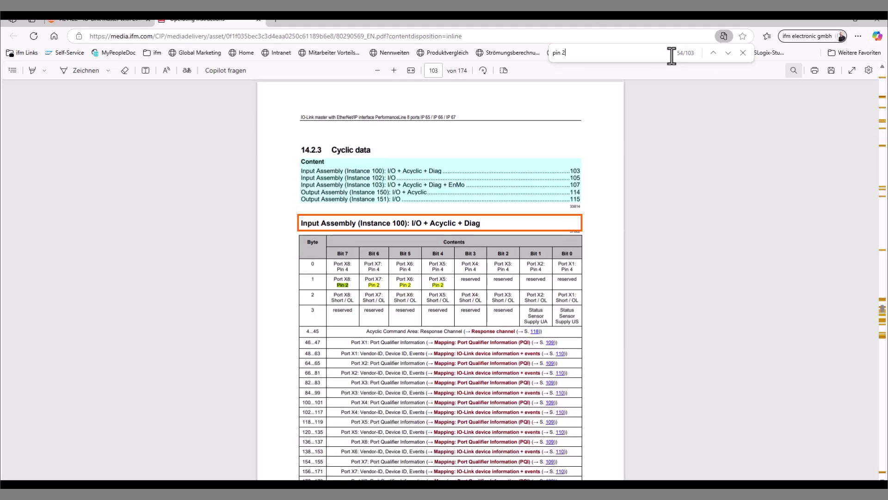
pyautogui.scroll(-1, 602, 260)
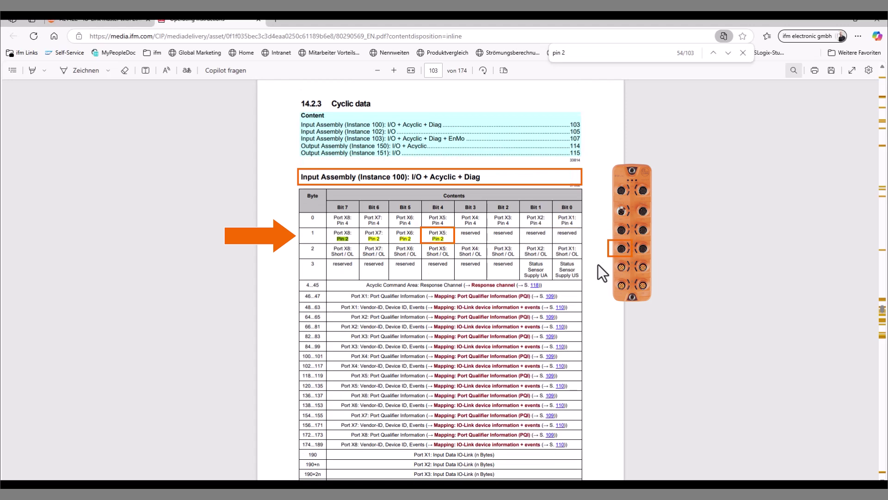
pyautogui.scroll(-10, 598, 264)
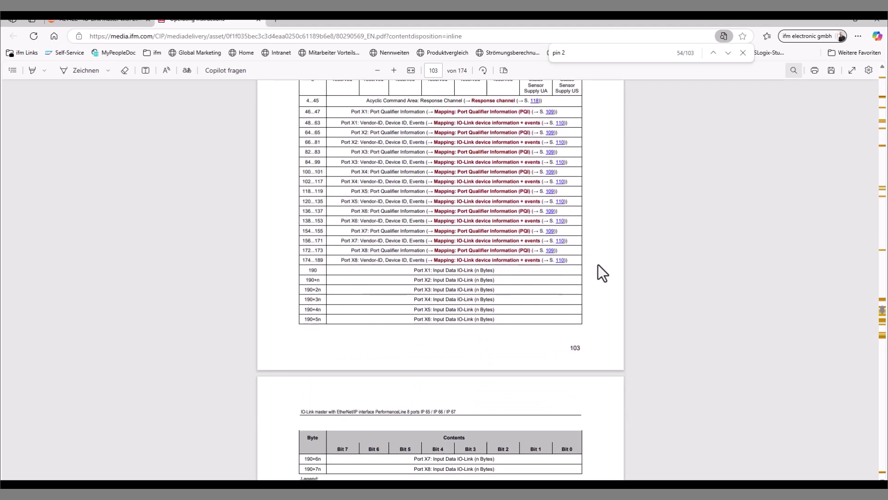
pyautogui.scroll(-10, 598, 265)
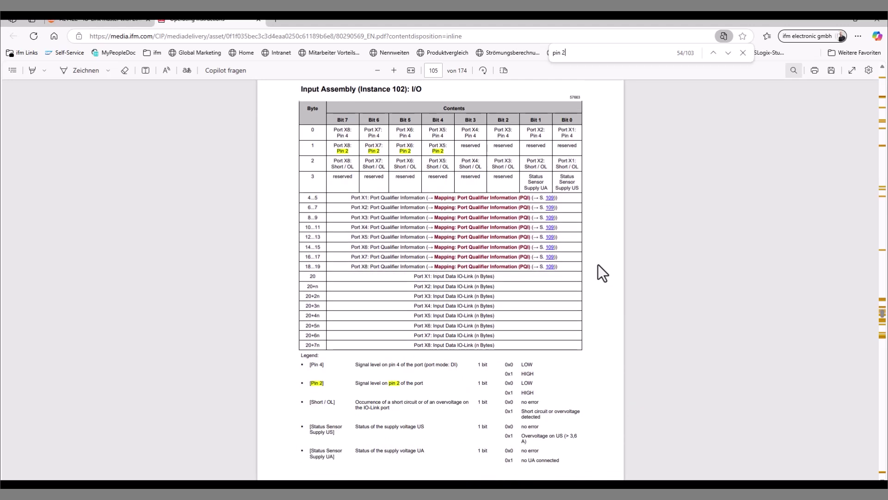
pyautogui.scroll(-15, 598, 264)
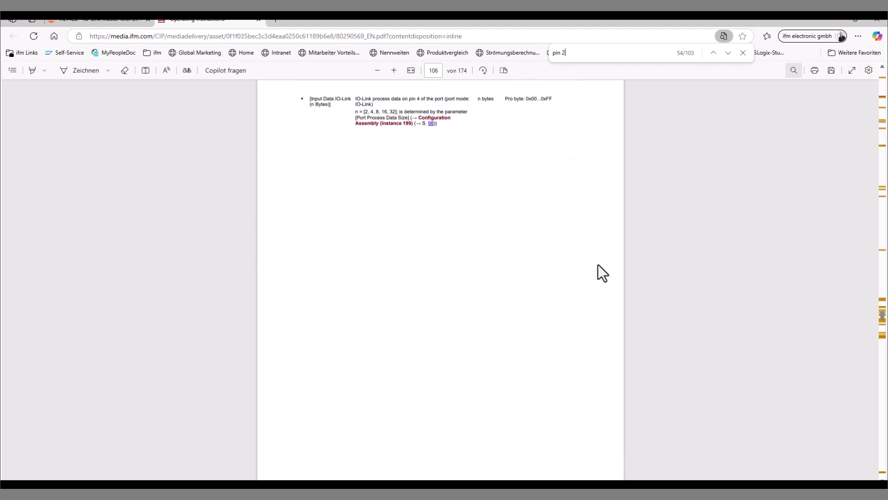
pyautogui.scroll(-1, 598, 265)
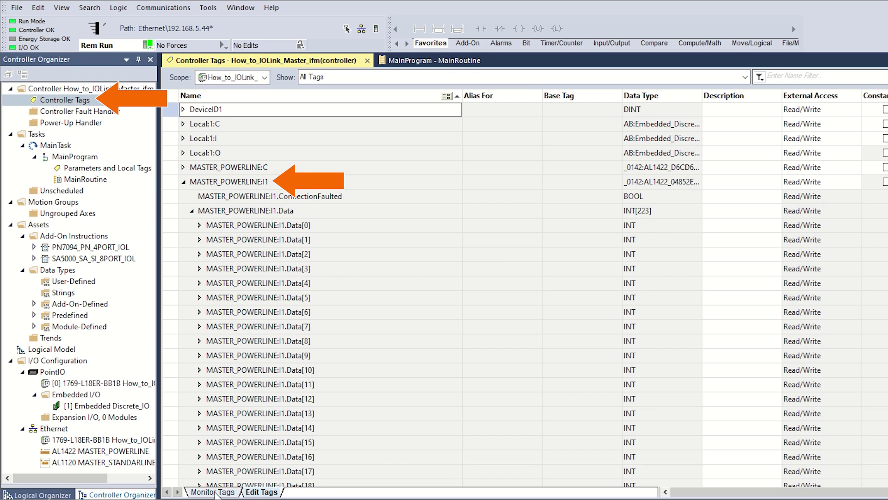
# Step: Monitor MASTER_POWERLINE:I1 tags, expanding Data[0] into bits to read Data[0].12
pyautogui.click(214, 492)
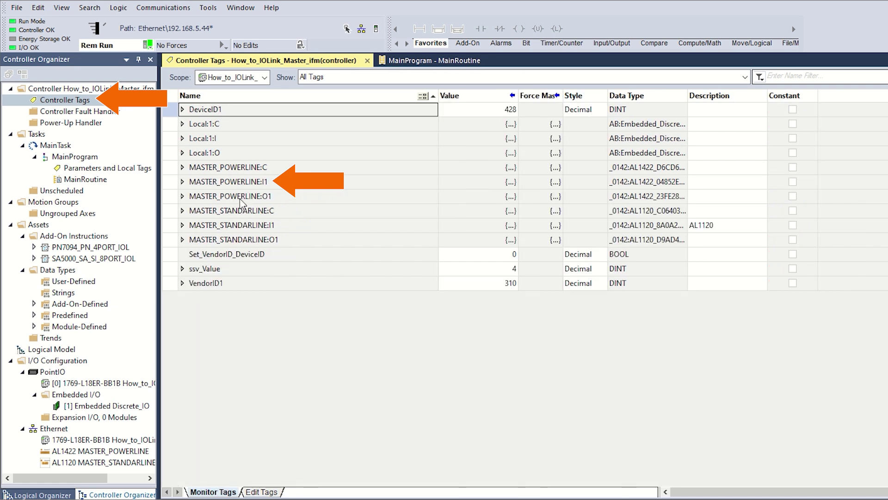
pyautogui.click(182, 182)
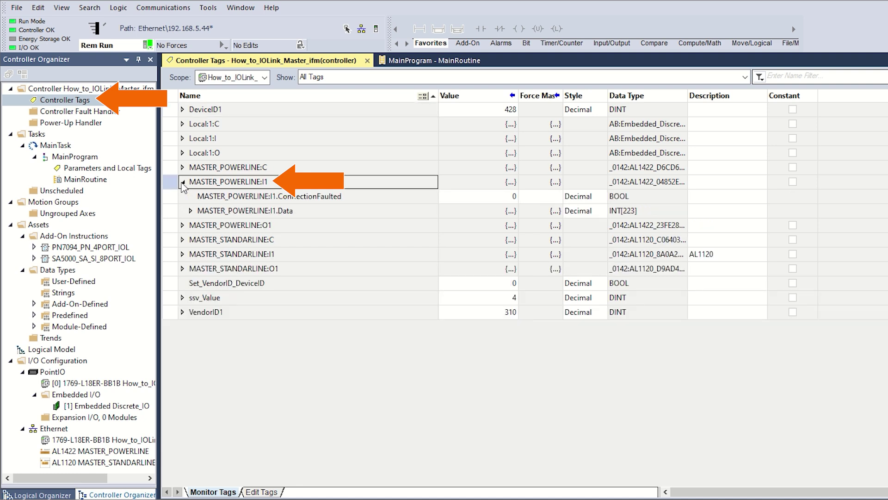
pyautogui.click(190, 211)
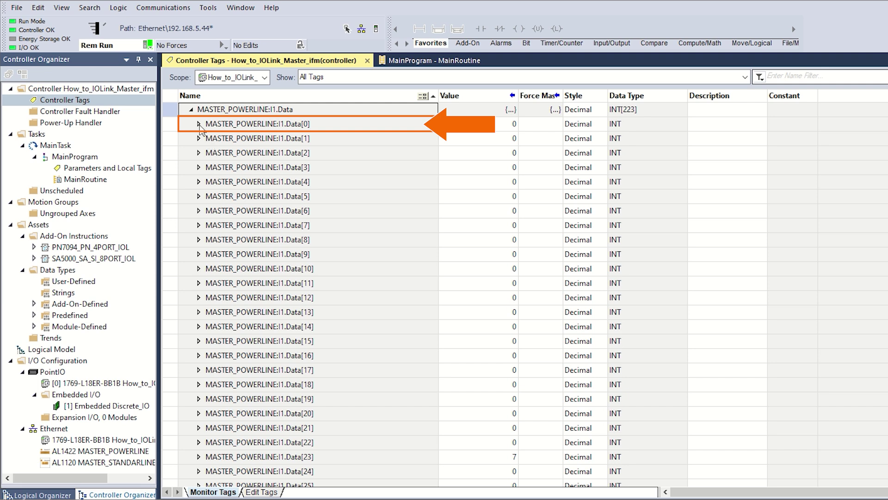
pyautogui.click(199, 124)
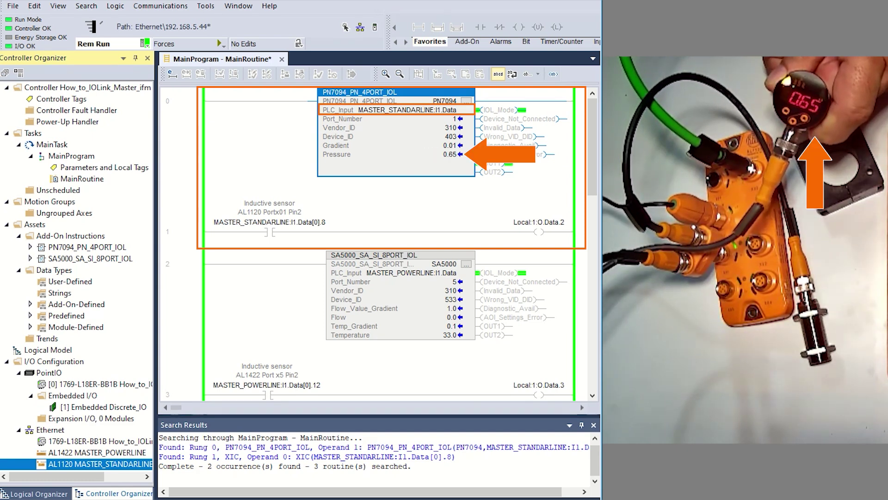
# Step: Select the AL1422 MASTER_POWERLINE module and the SA5000 block's input to watch live flow and temperature
pyautogui.click(111, 453)
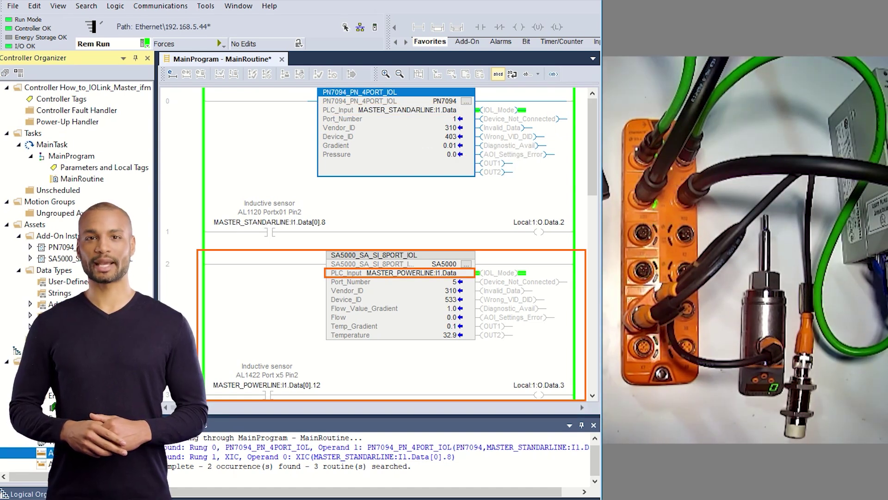
pyautogui.click(429, 274)
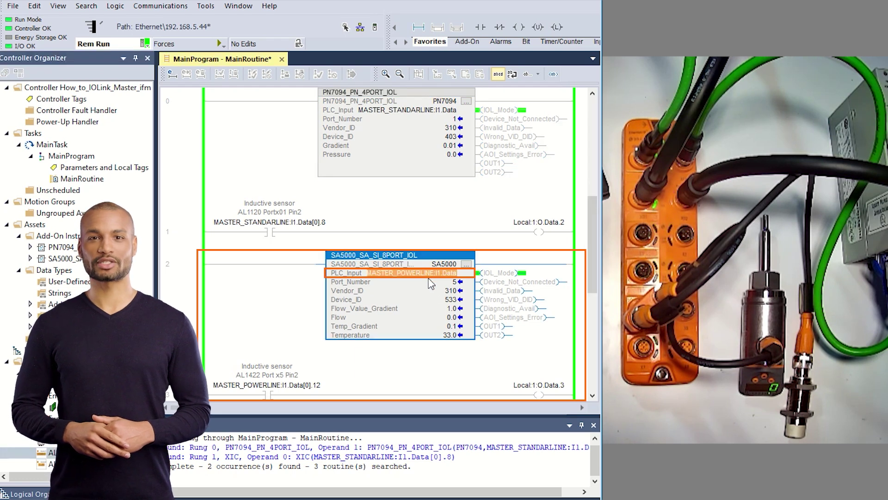
pyautogui.moveTo(380, 491)
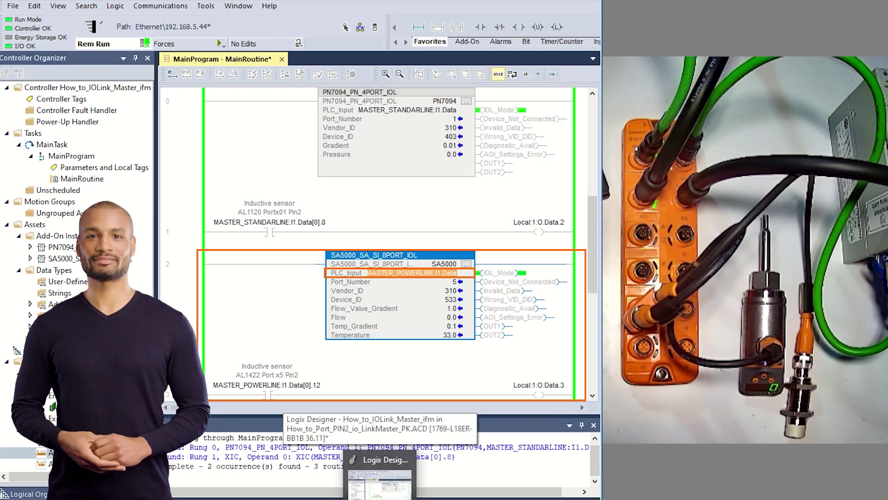